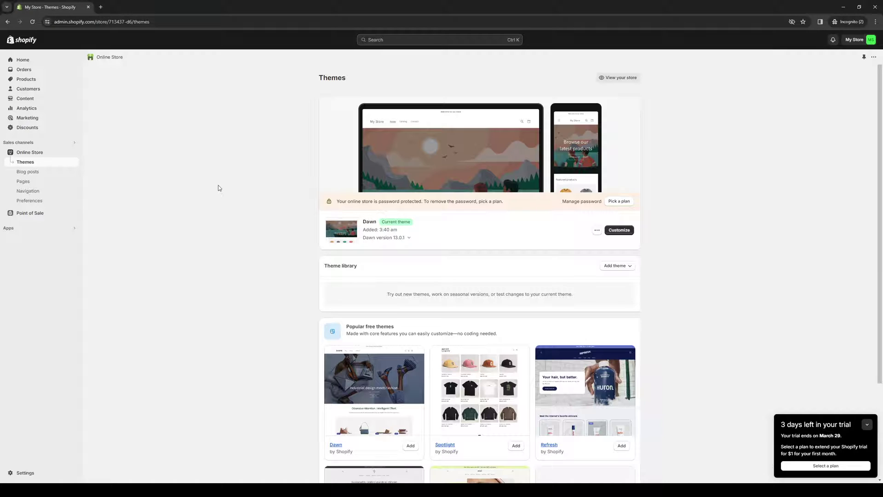
- Return from the Themes page to the store admin Home page
click(23, 61)
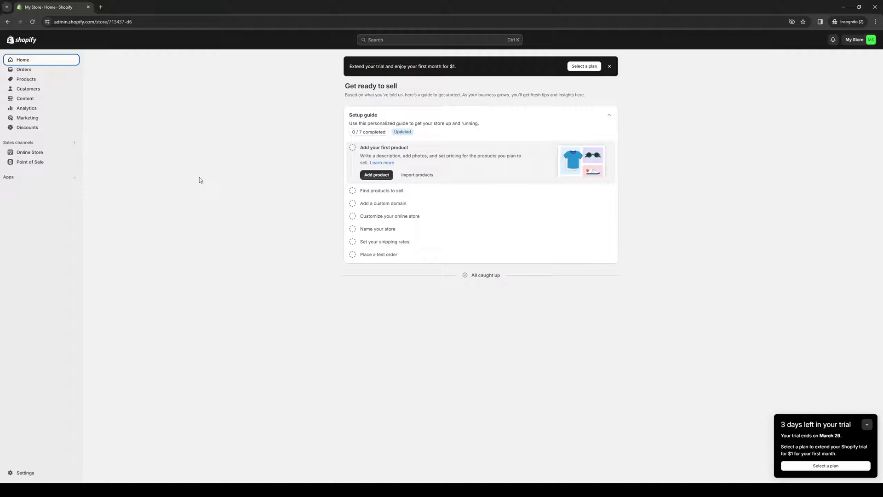
- Open EComposer Builder from the installed apps list, then bring the apps list up again
click(75, 178)
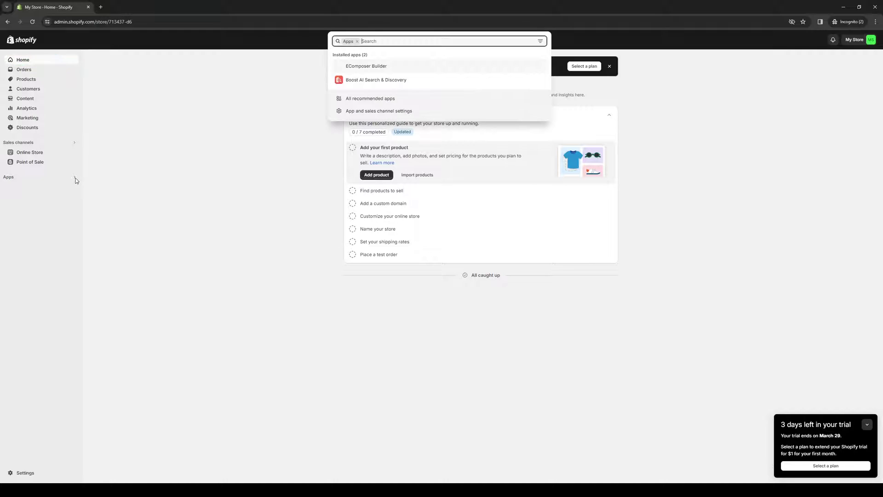
click(374, 70)
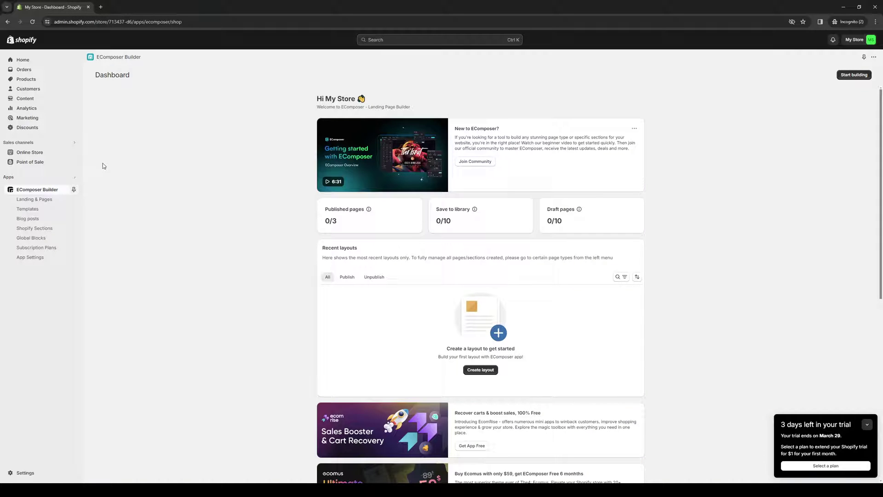
click(31, 178)
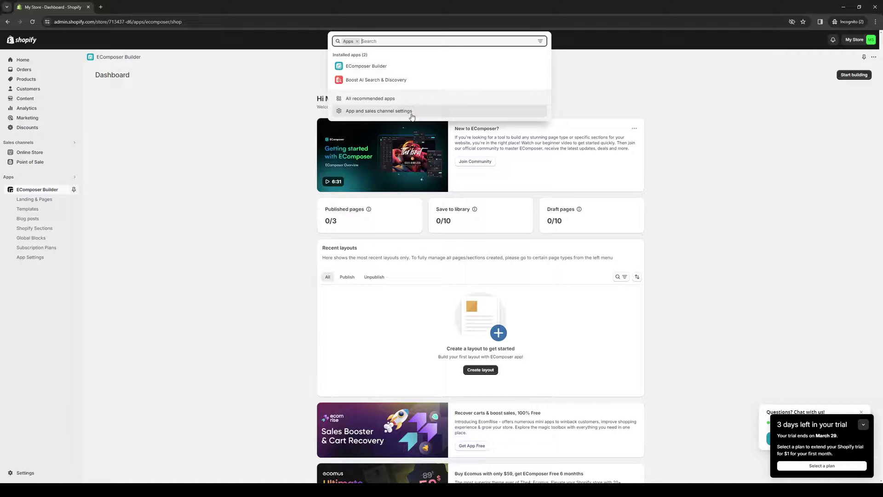
- Go to App and sales channel settings and search the App Store for 'ecomposer'
click(366, 111)
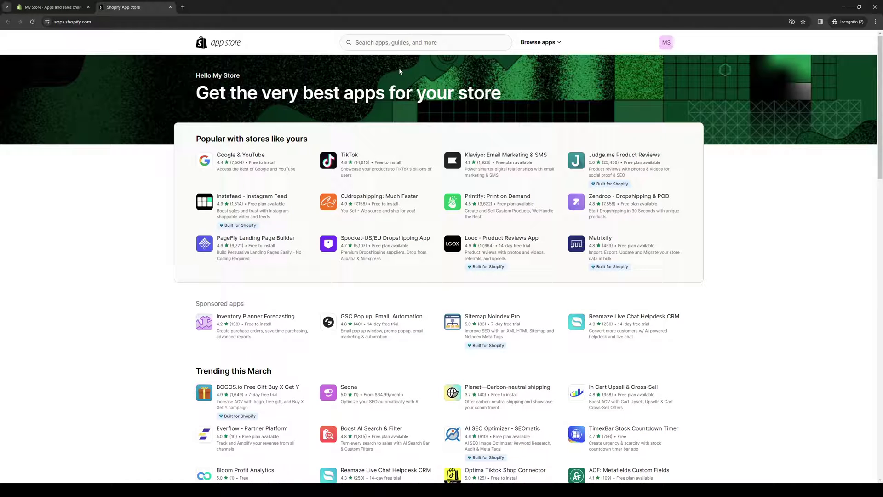
click(427, 44)
text(e)
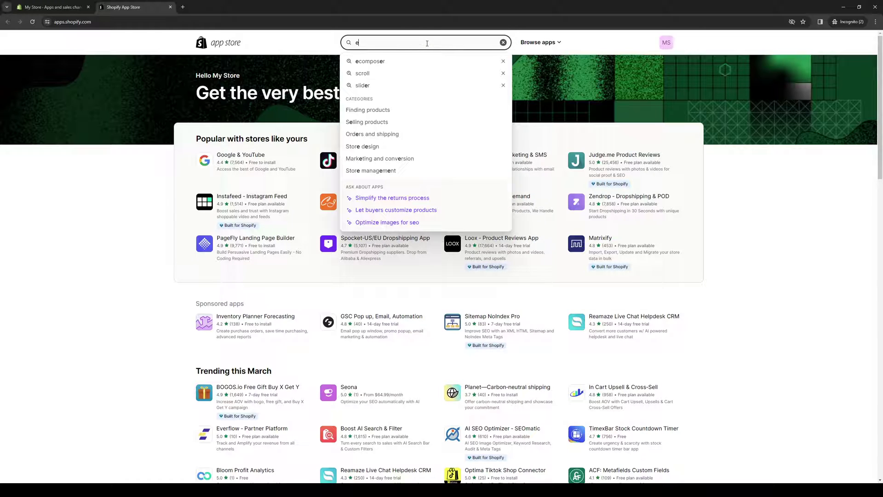
text(c)
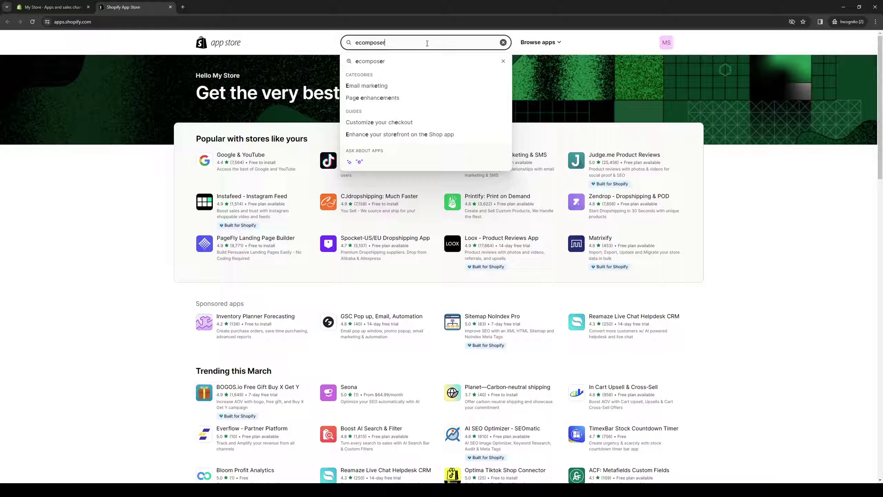
text(omposer)
key(Return)
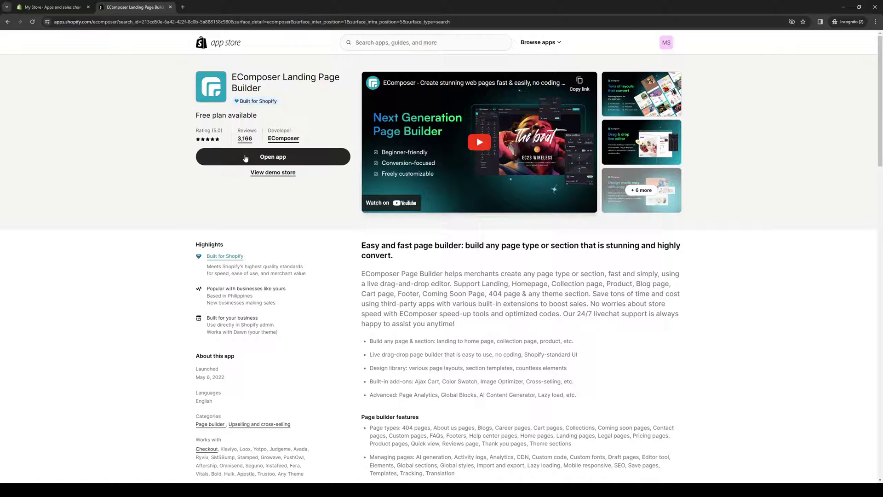
- Open EComposer from its App Store listing and check the EComposer Builder row's actions menu
click(245, 158)
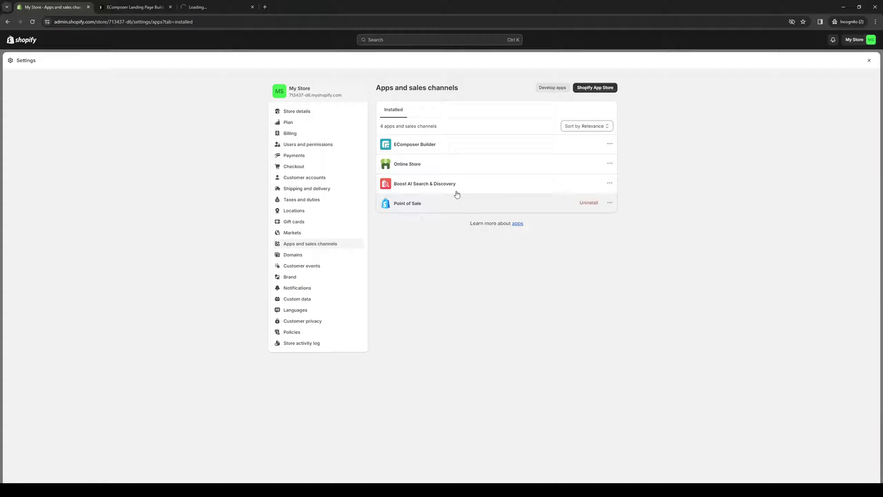
click(610, 143)
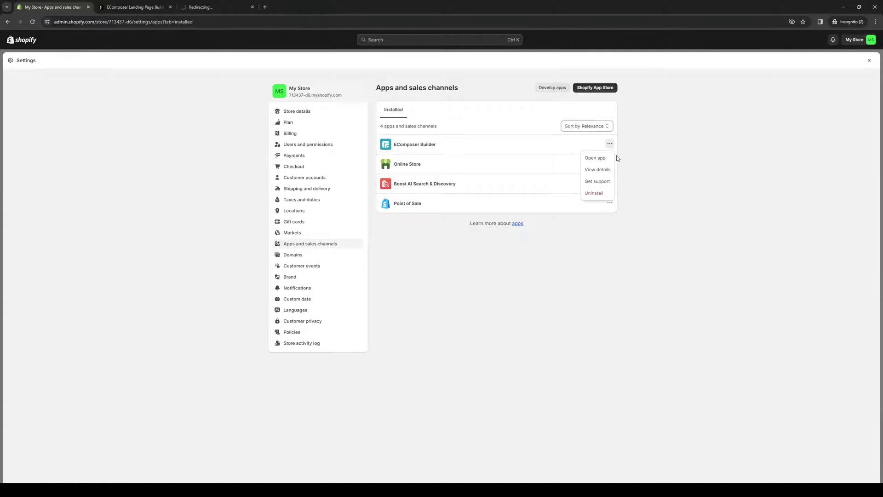
click(134, 127)
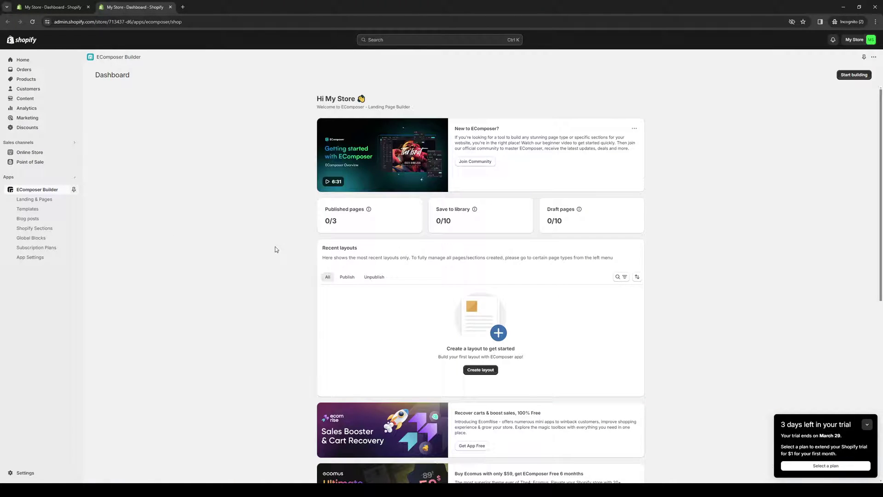
scroll(328, 306, down, 1)
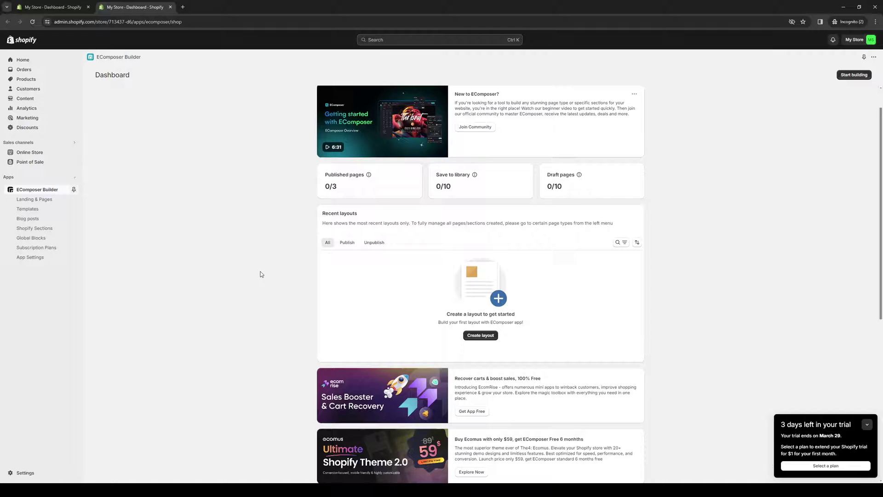
scroll(260, 274, up, 1)
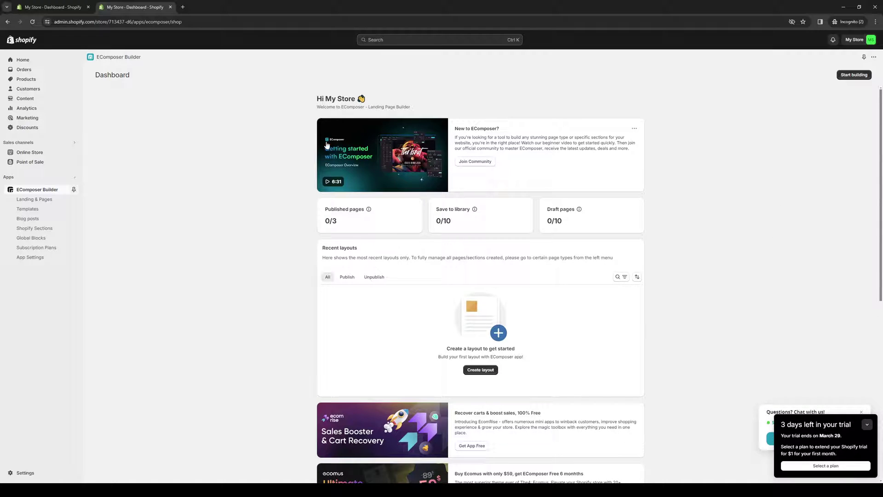
- Start building a new page, advance to page info, then return to page type and template
click(846, 78)
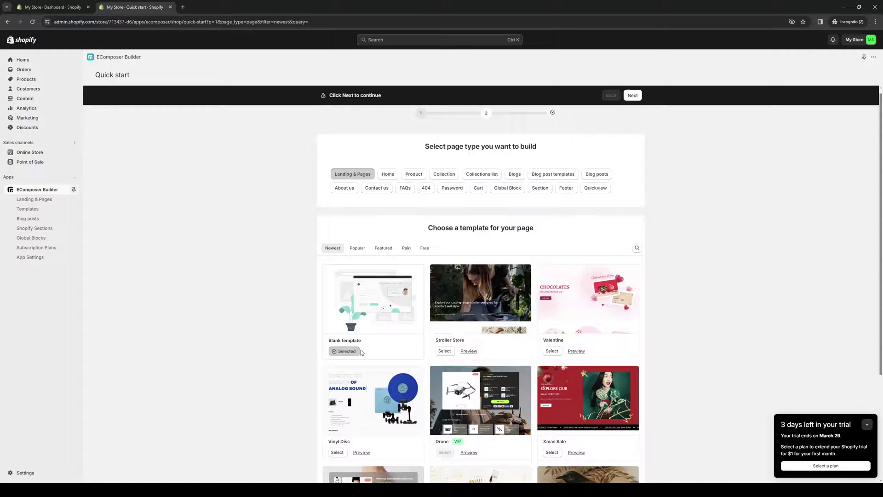
scroll(361, 348, down, 2)
scroll(674, 441, down, 2)
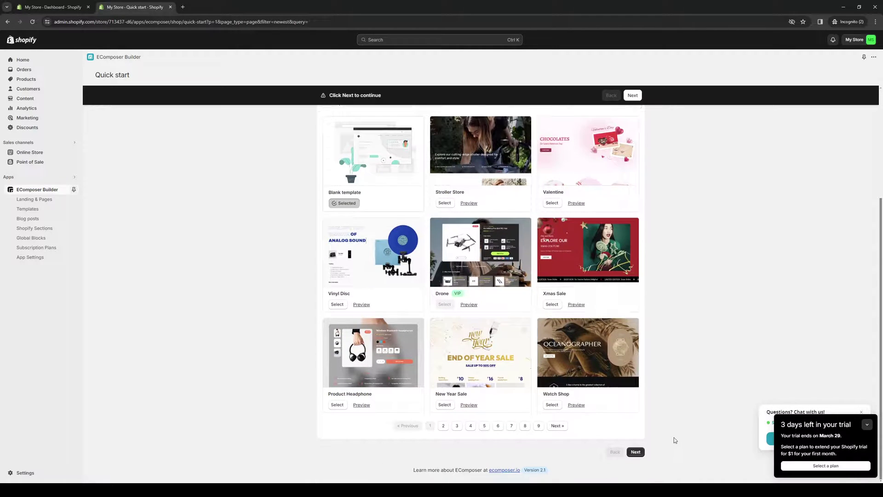
click(636, 452)
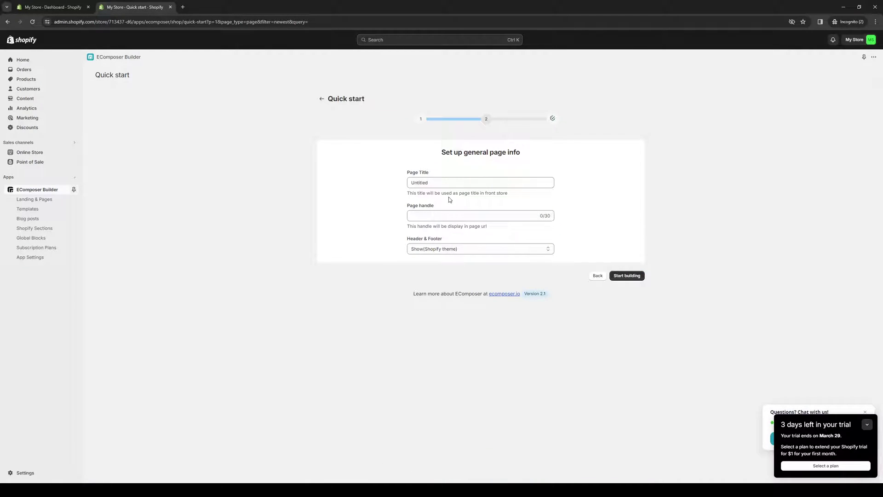
click(597, 276)
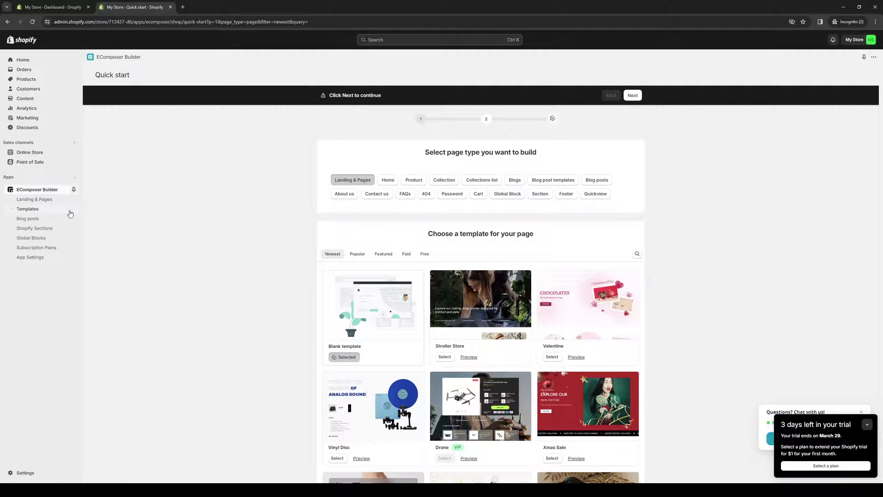
- Revisit the Landing & Pages area and return to the EComposer Builder dashboard
click(52, 203)
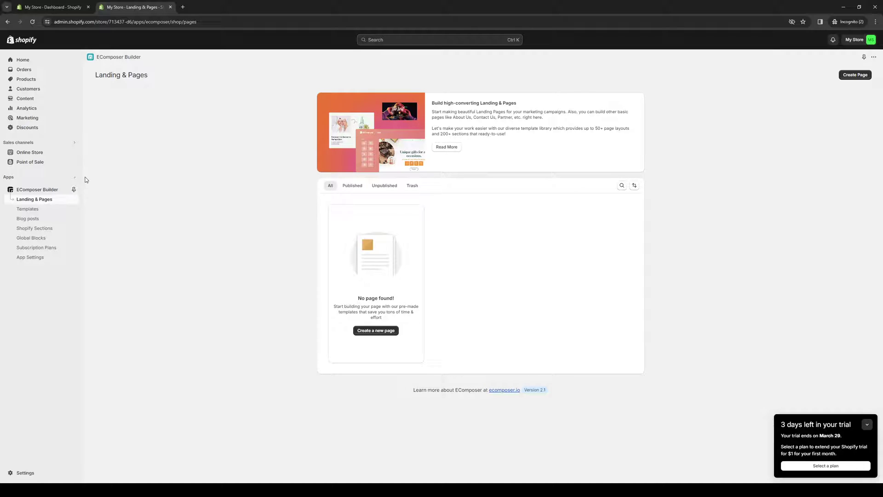
click(44, 199)
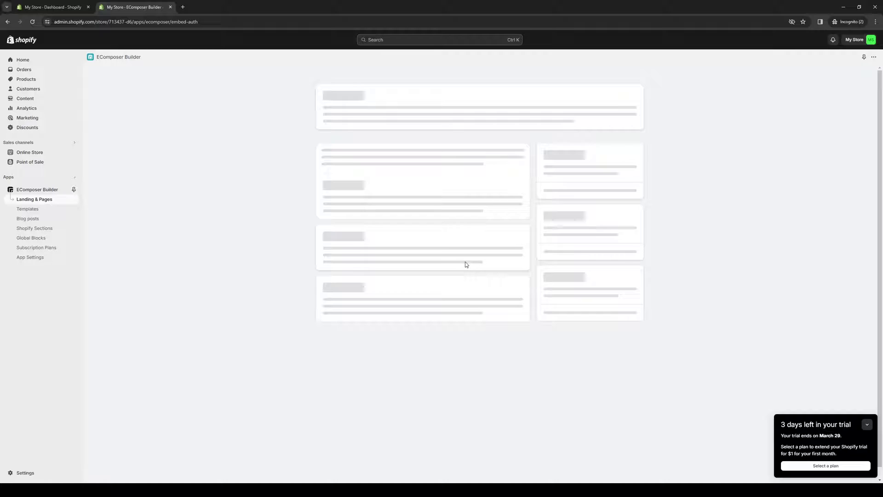
scroll(483, 285, down, 3)
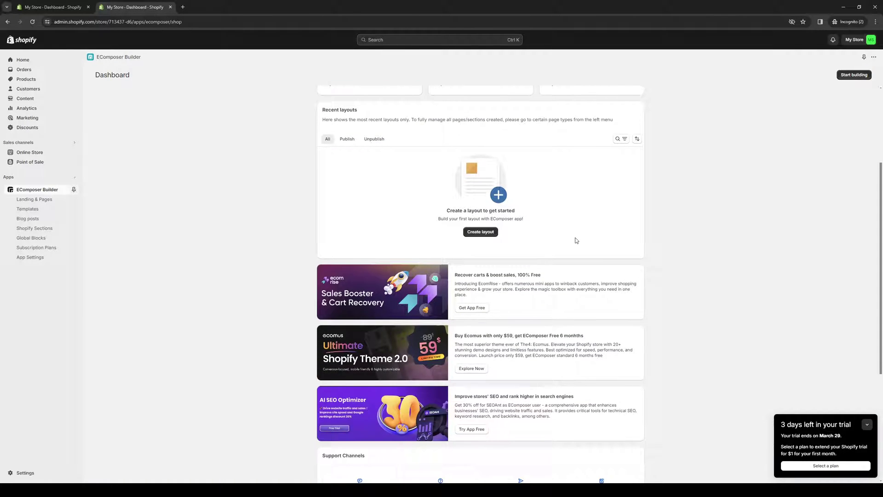
scroll(598, 322, up, 3)
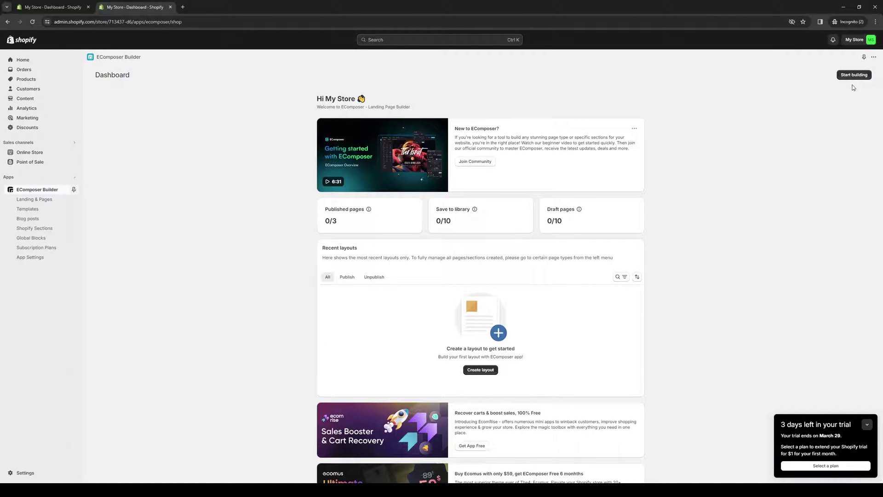
- Create a new page from the Blank template and title it 'Big Sale'
click(498, 332)
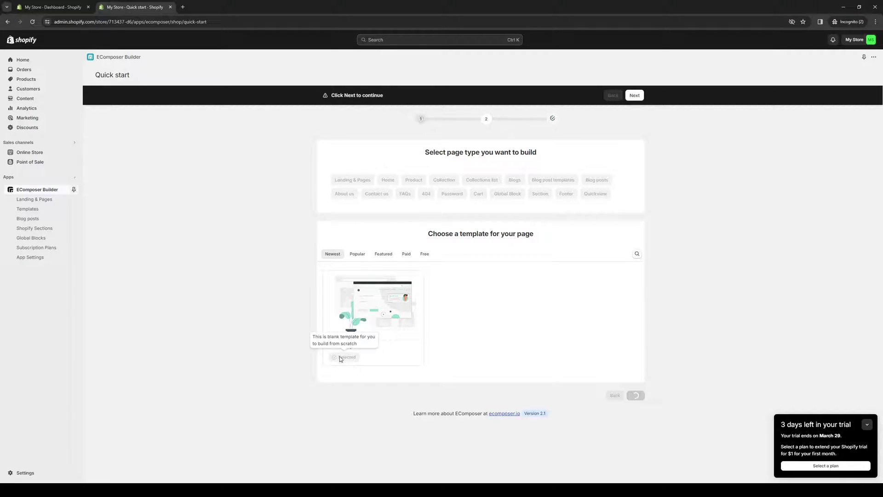
scroll(636, 422, down, 2)
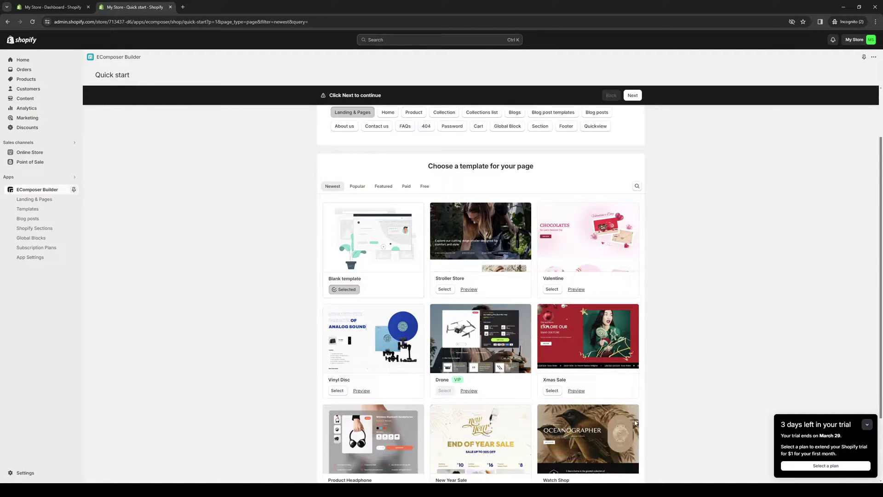
scroll(636, 422, down, 2)
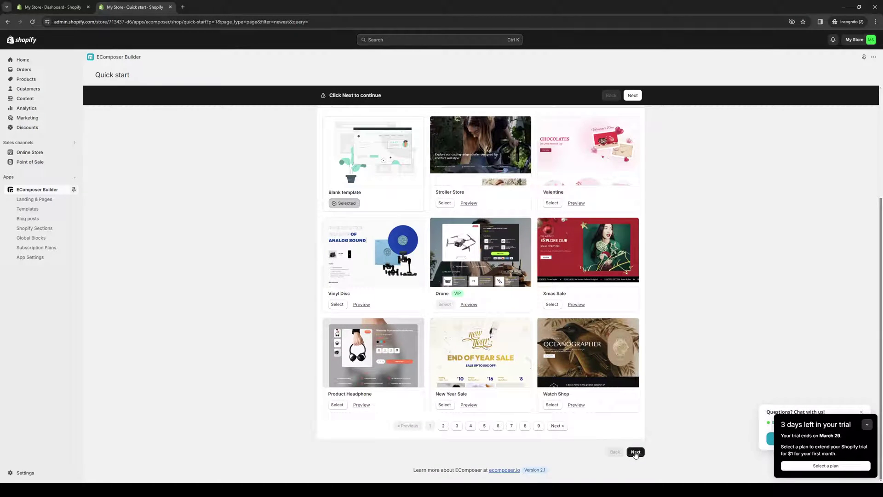
click(636, 452)
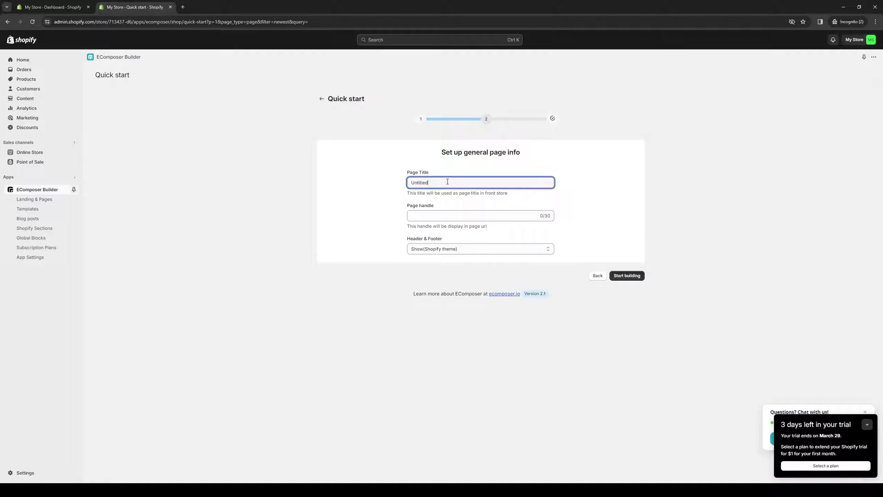
drag(450, 182, 367, 186)
text(Big Sale)
- Open the Big Sale page in the editor and display the Basic elements palette
click(489, 249)
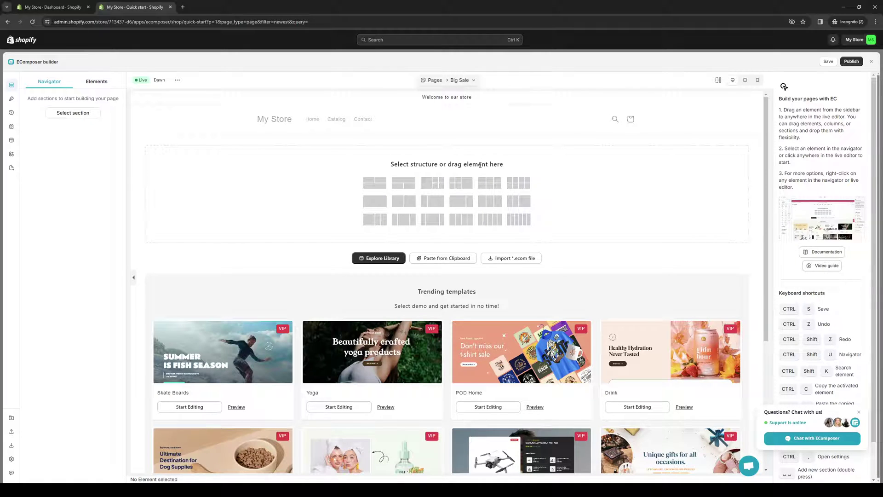
click(102, 84)
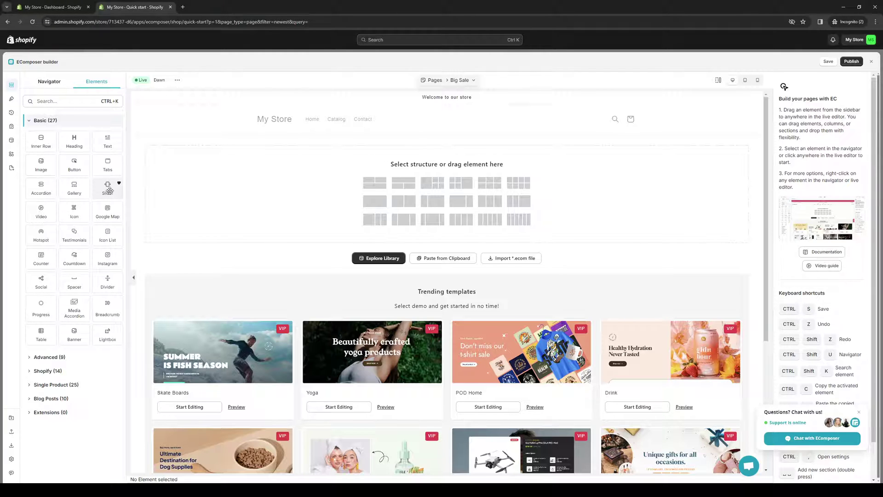
scroll(337, 327, down, 1)
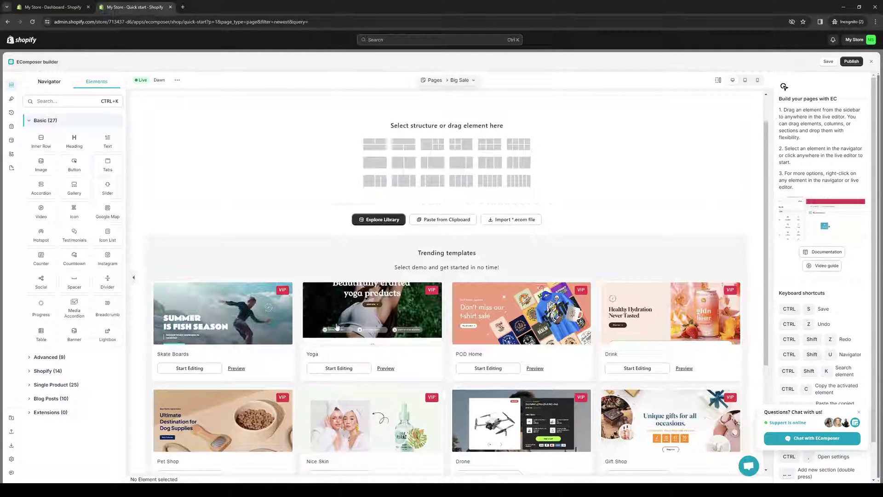
scroll(337, 326, up, 1)
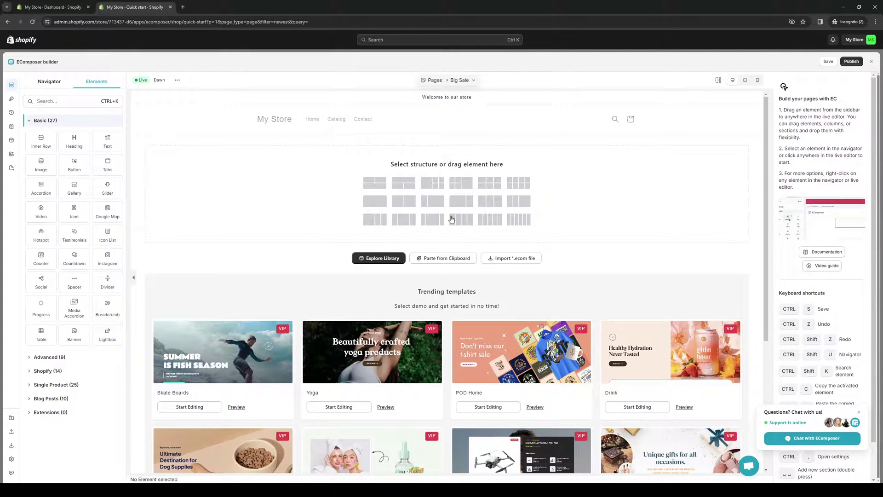
- Add a Slider to Big Sale, cycle through its Spring Sale and New Arrivals slides, and show Animation settings
drag(106, 188, 258, 192)
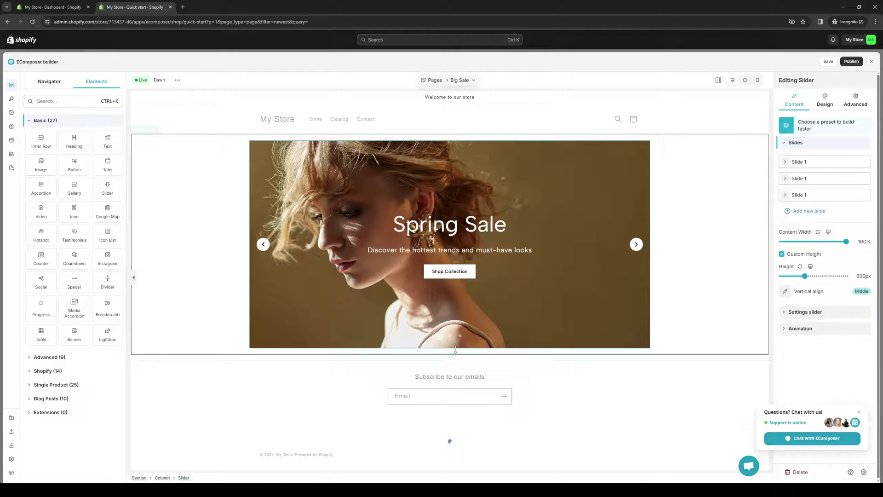
click(637, 251)
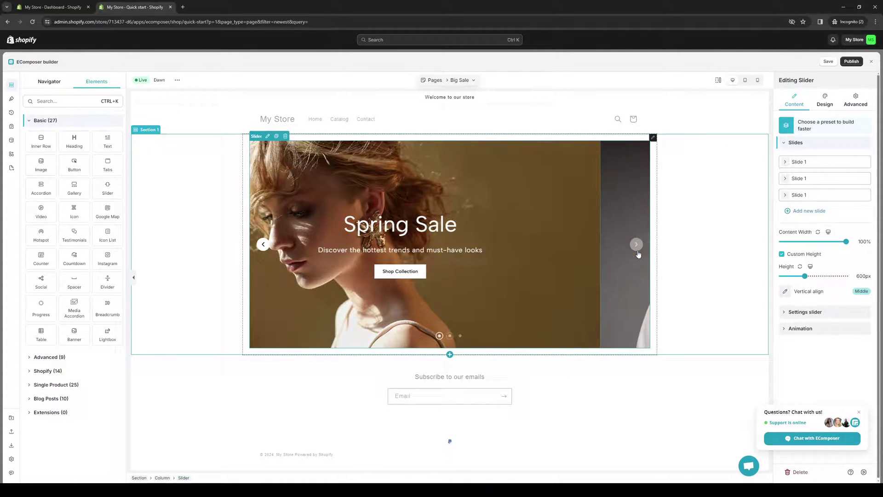
click(637, 251)
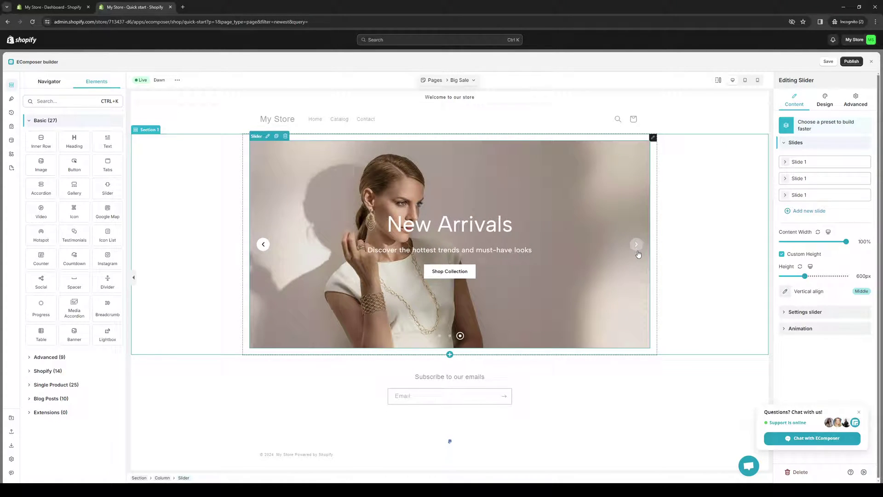
click(638, 252)
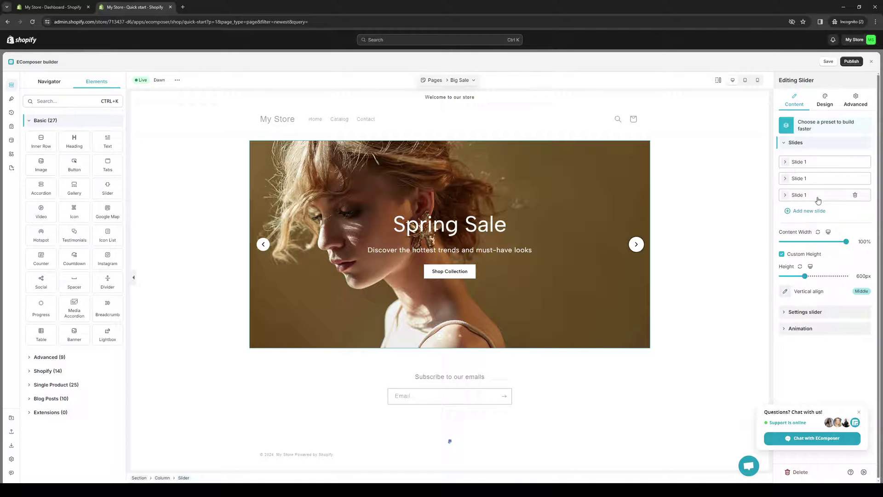
click(792, 330)
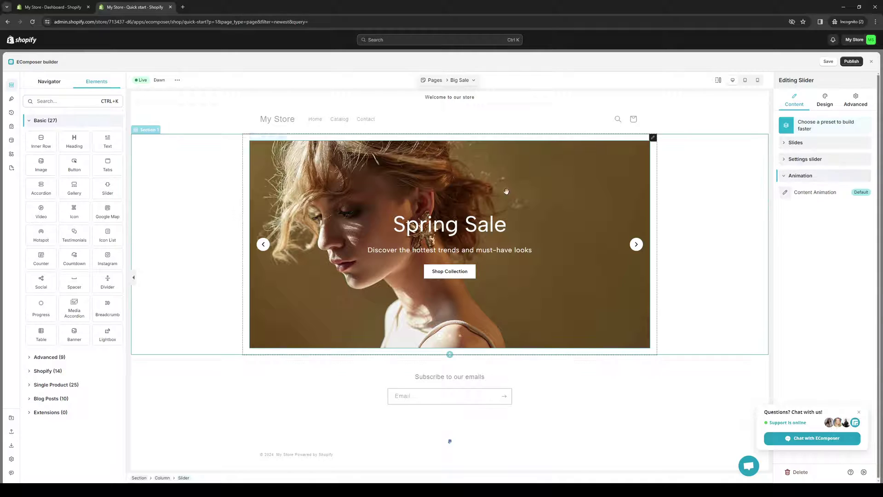